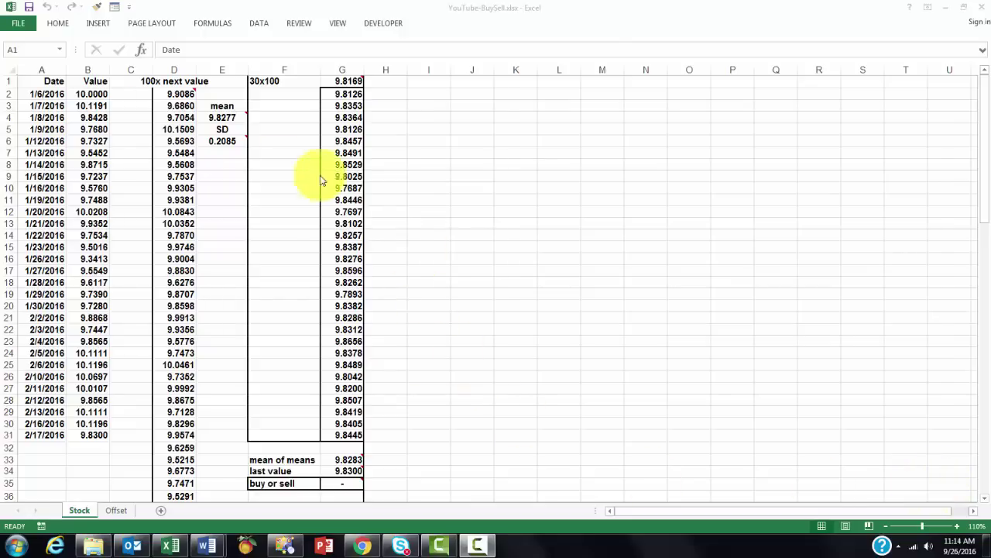
# Build a one-variable data table on F1:G31 with $E$2 as the column input cell.
pyautogui.click(87, 70)
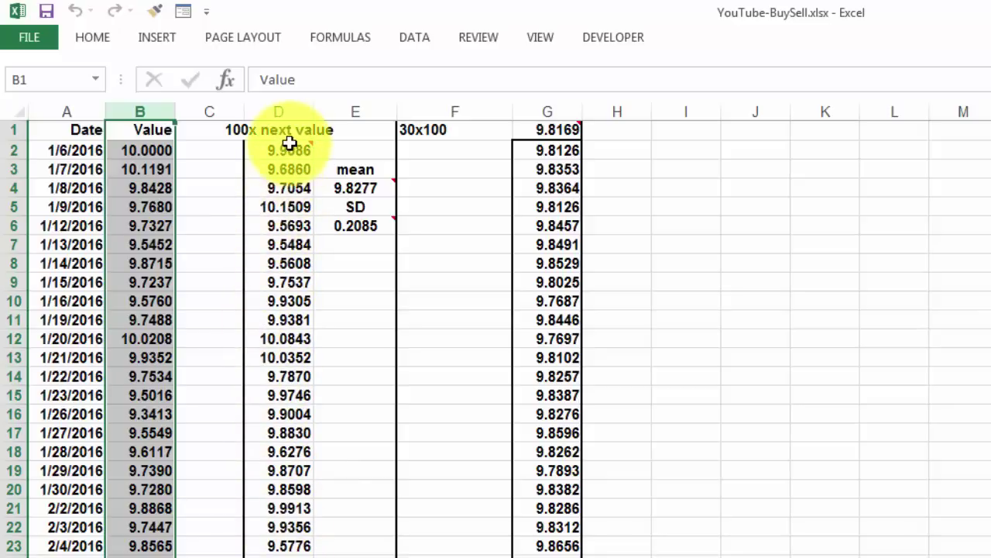
pyautogui.moveTo(280, 144)
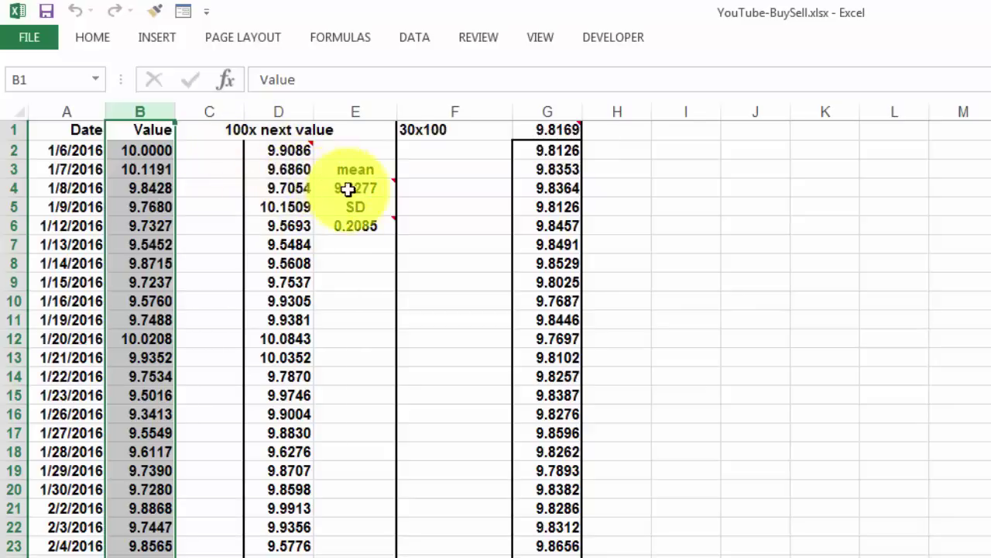
pyautogui.moveTo(346, 188)
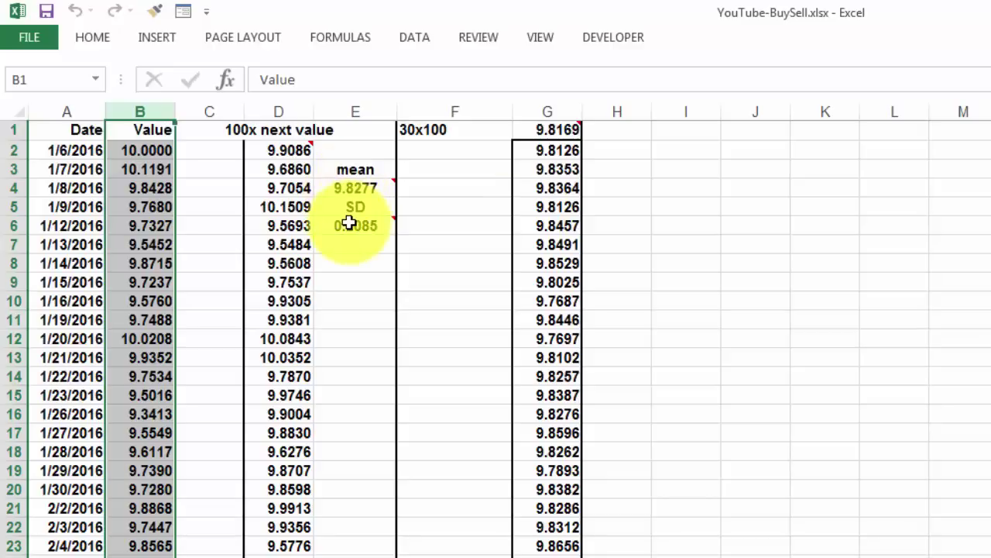
pyautogui.moveTo(348, 222)
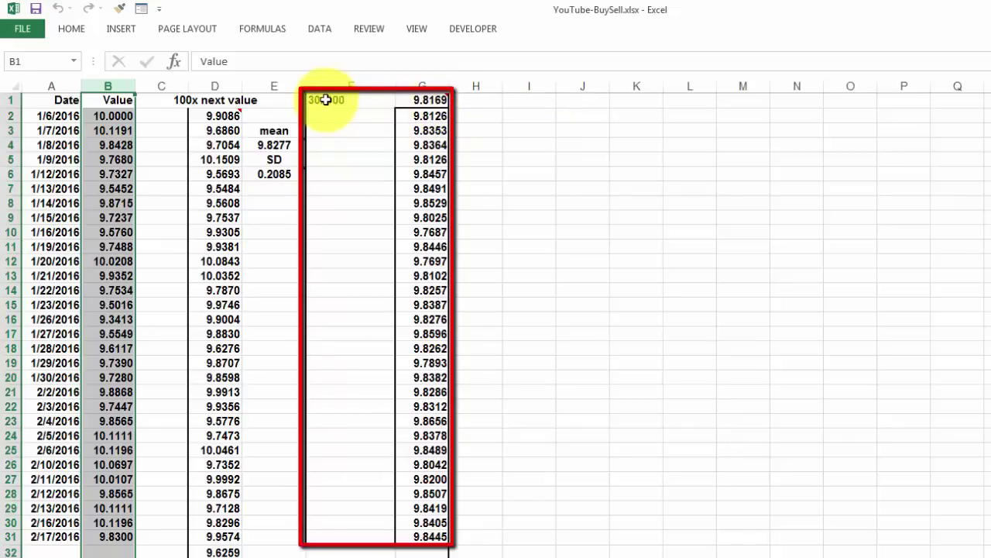
pyautogui.moveTo(325, 100); pyautogui.dragTo(414, 533)
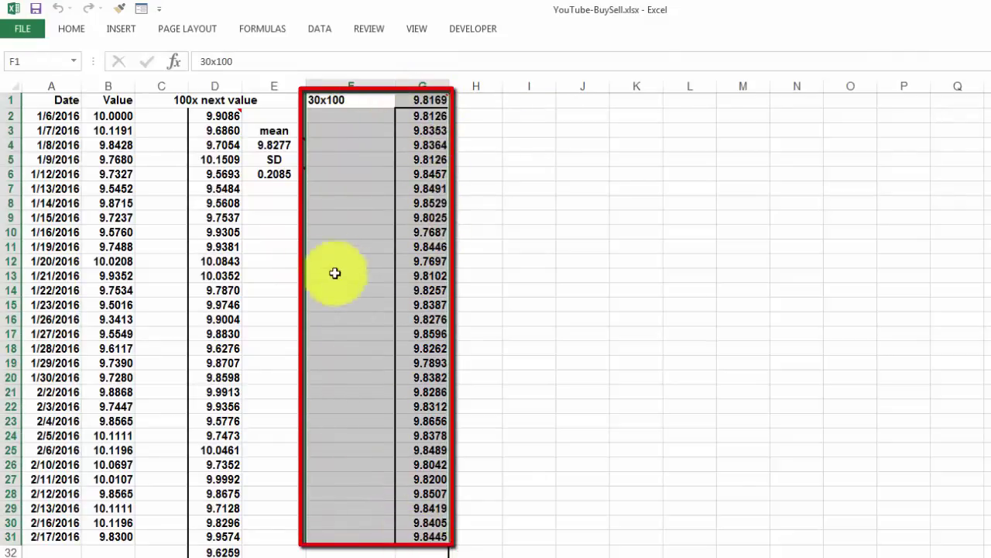
pyautogui.click(322, 27)
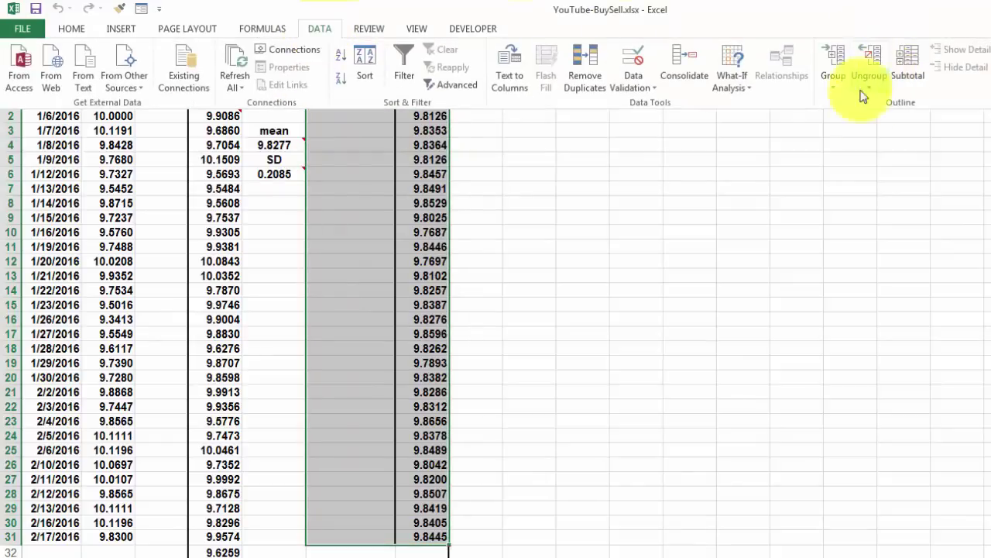
pyautogui.click(746, 96)
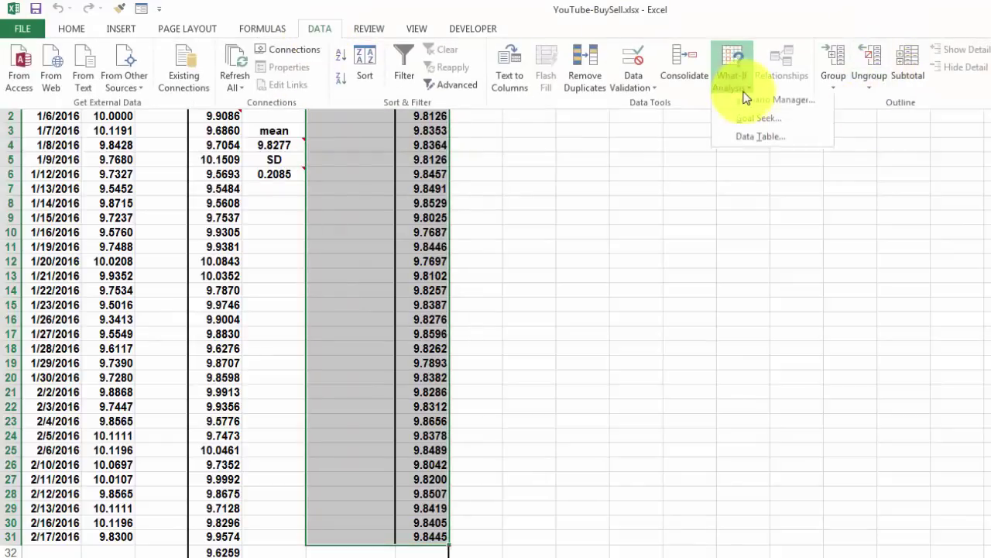
pyautogui.click(758, 139)
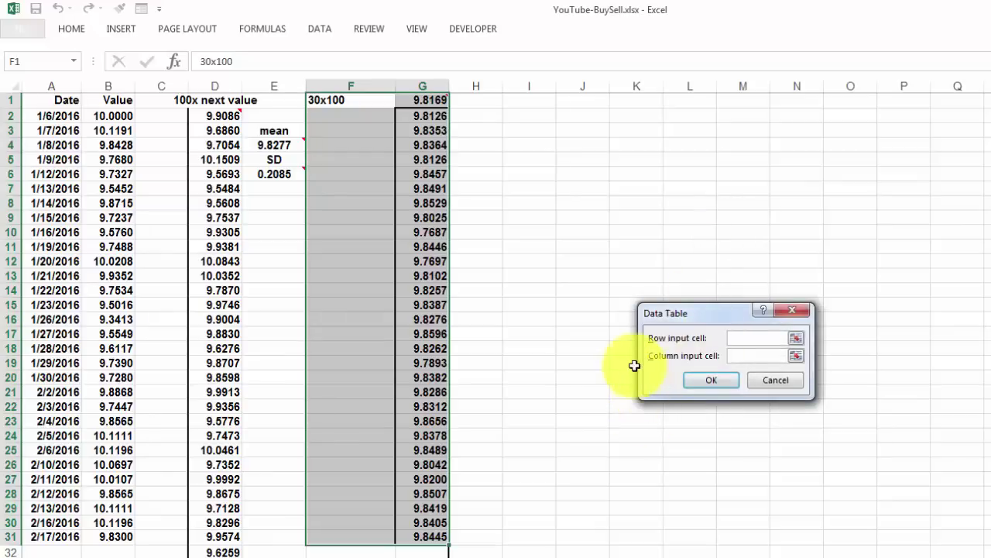
pyautogui.click(749, 354)
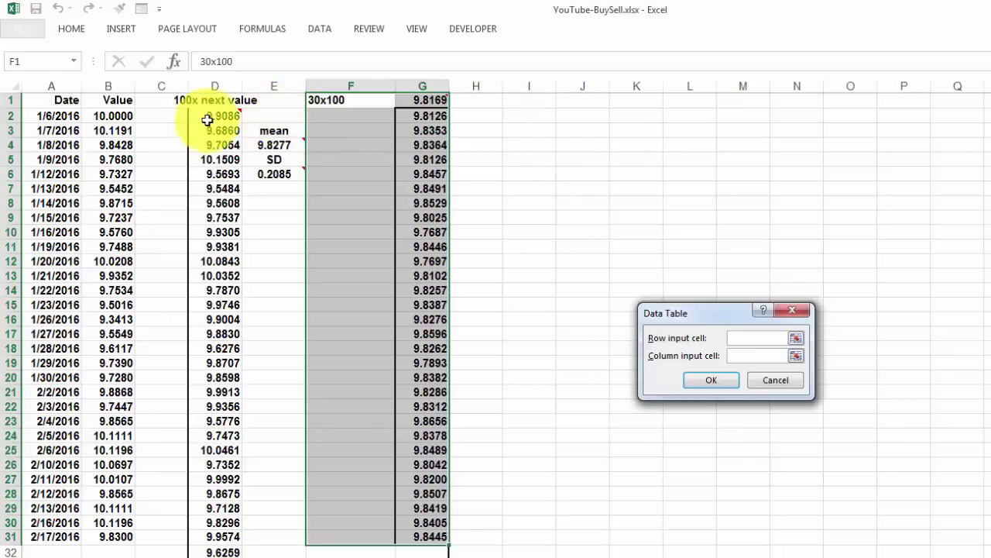
pyautogui.click(278, 116)
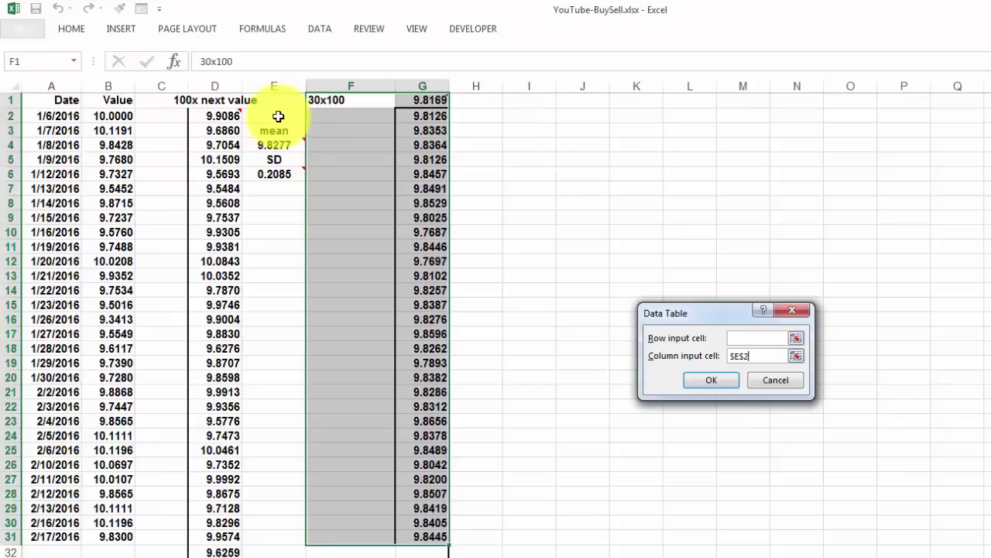
pyautogui.click(710, 379)
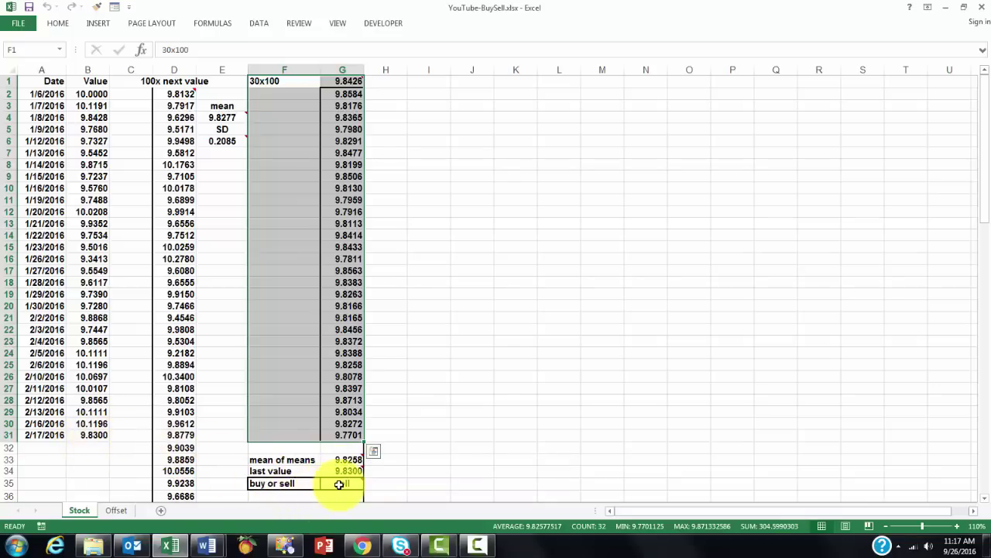
pyautogui.moveTo(339, 484)
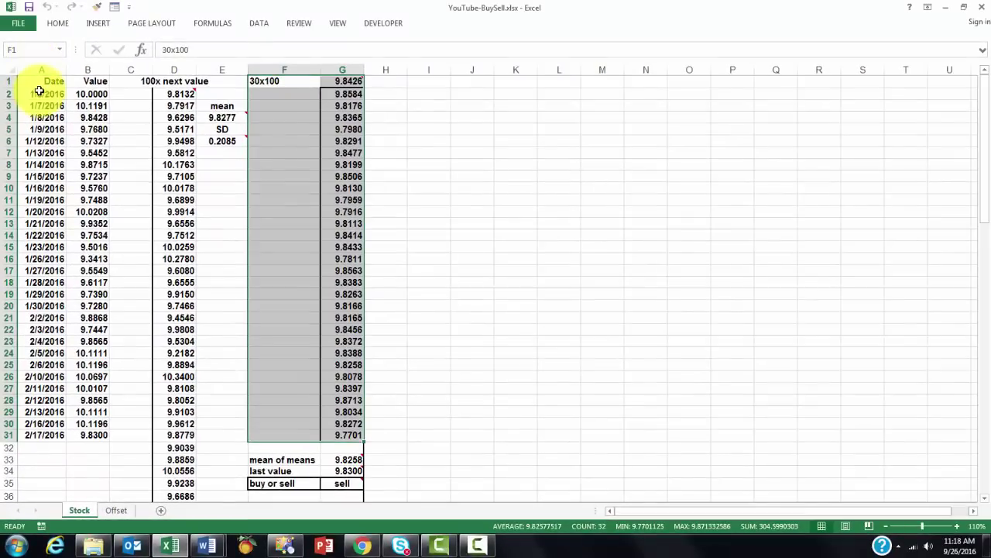
# Recalculate the simulation seven times with F9 until the verdict settles on 'sell' (mean of means 9.8261).
pyautogui.click(40, 82)
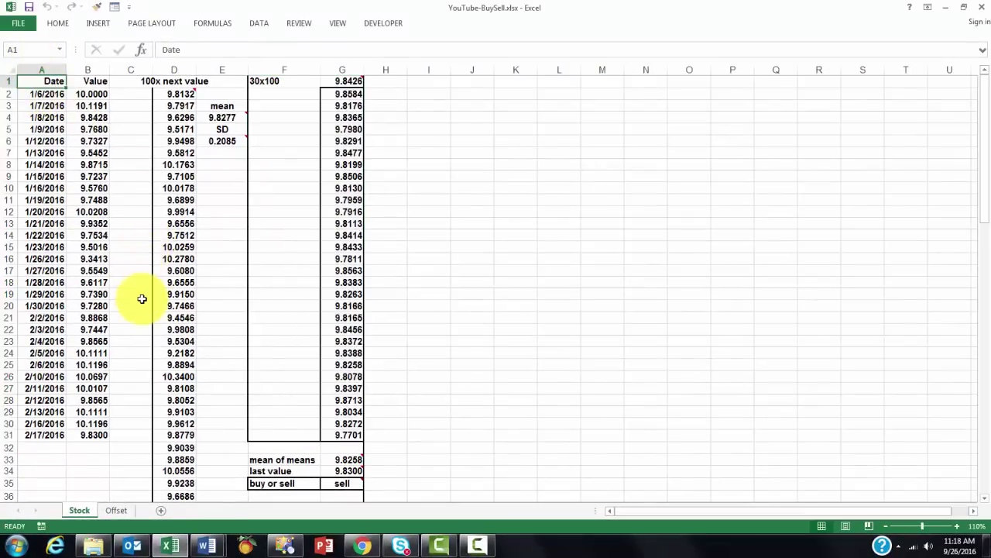
pyautogui.press('F9')
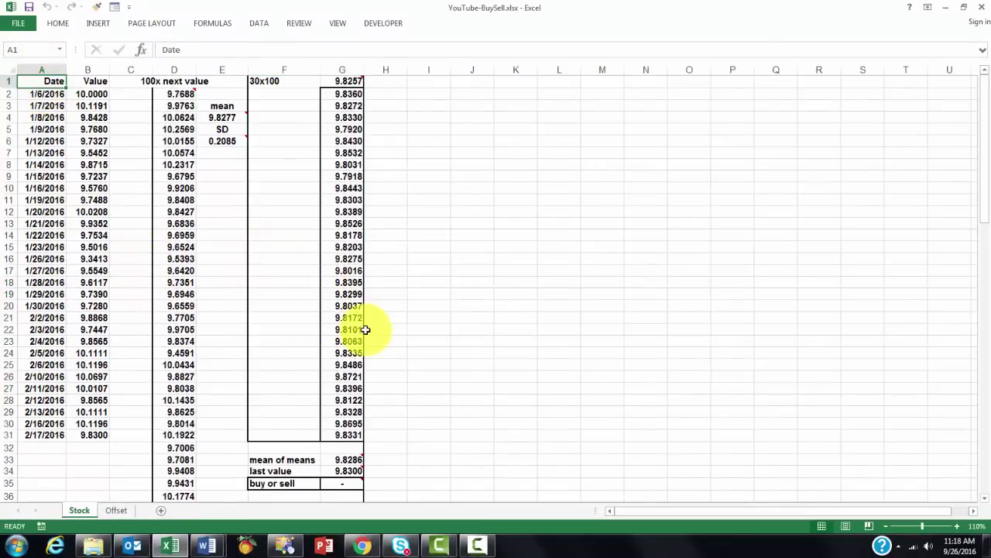
pyautogui.press('F9')
pyautogui.press('F9')
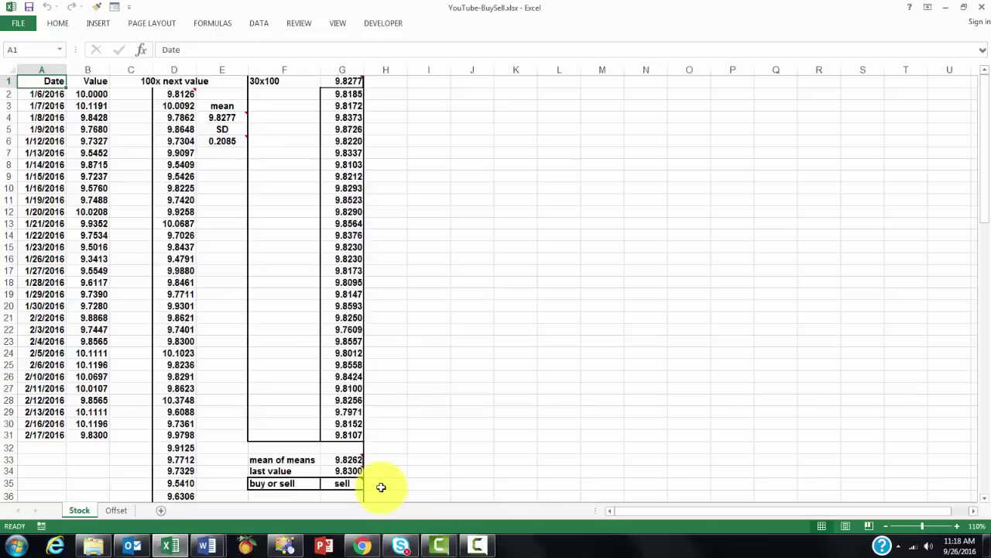
pyautogui.press('F9')
pyautogui.press('F9')
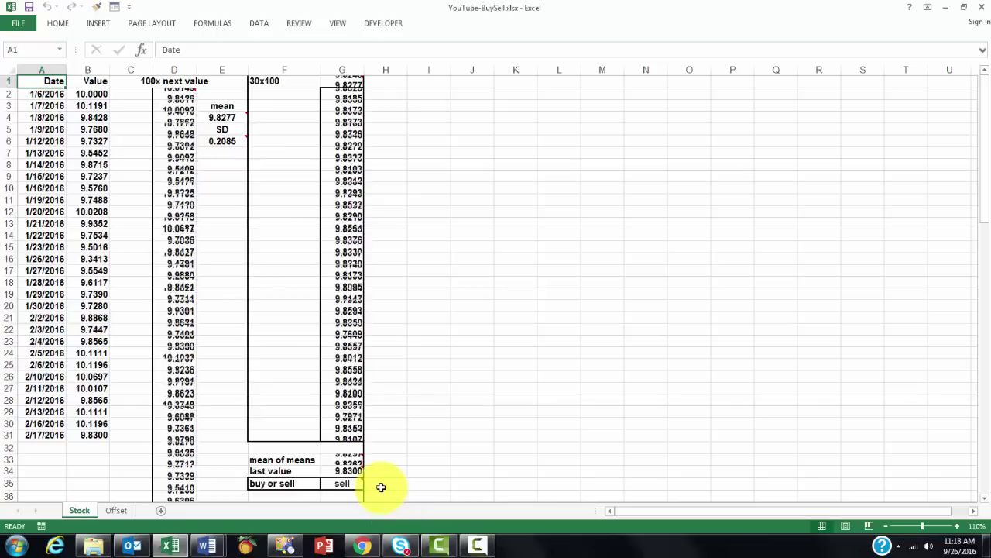
pyautogui.press('F9')
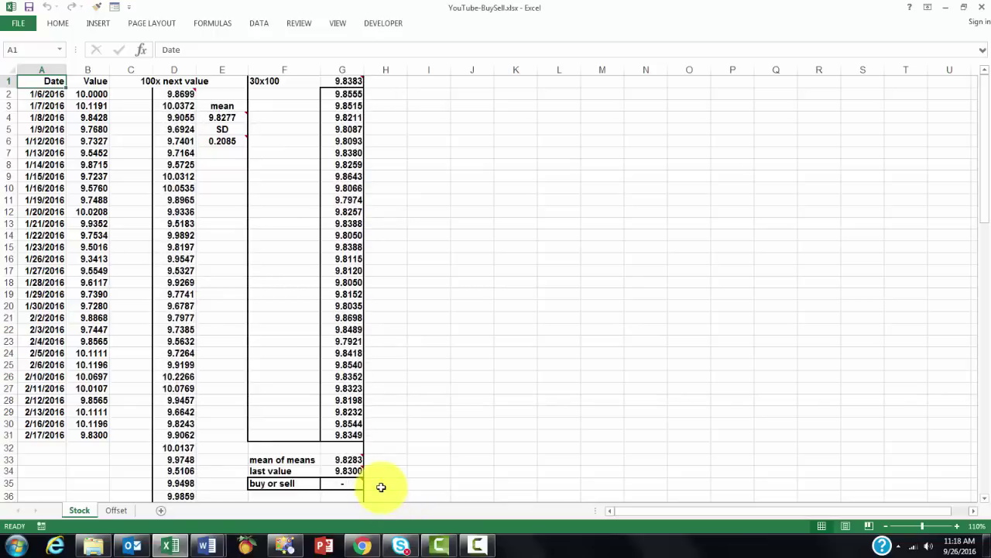
pyautogui.press('F9')
pyautogui.press('F9')
pyautogui.press('F9')
pyautogui.press('F9')
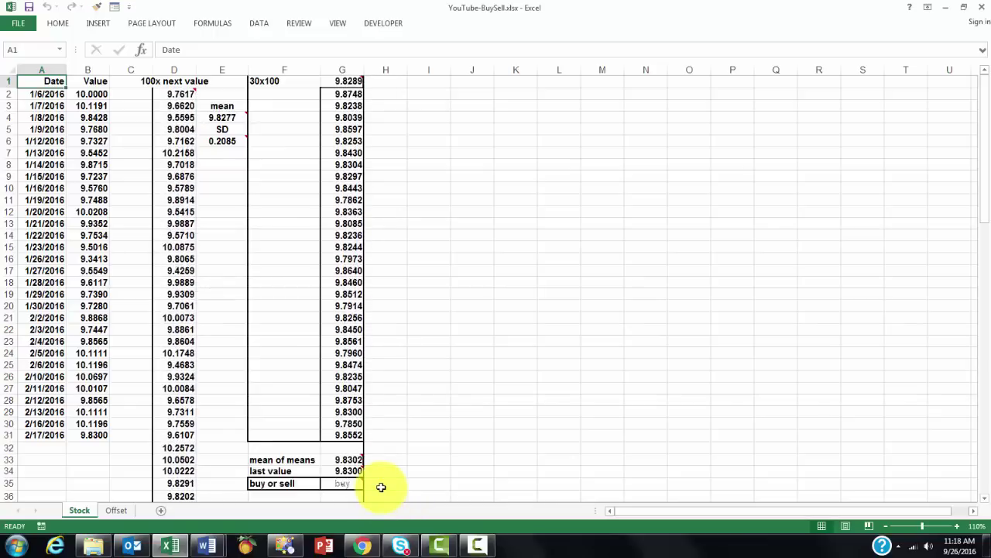
pyautogui.press('F9')
pyautogui.press('F9')
pyautogui.press('F9')
pyautogui.press('F9')
pyautogui.press('F9')
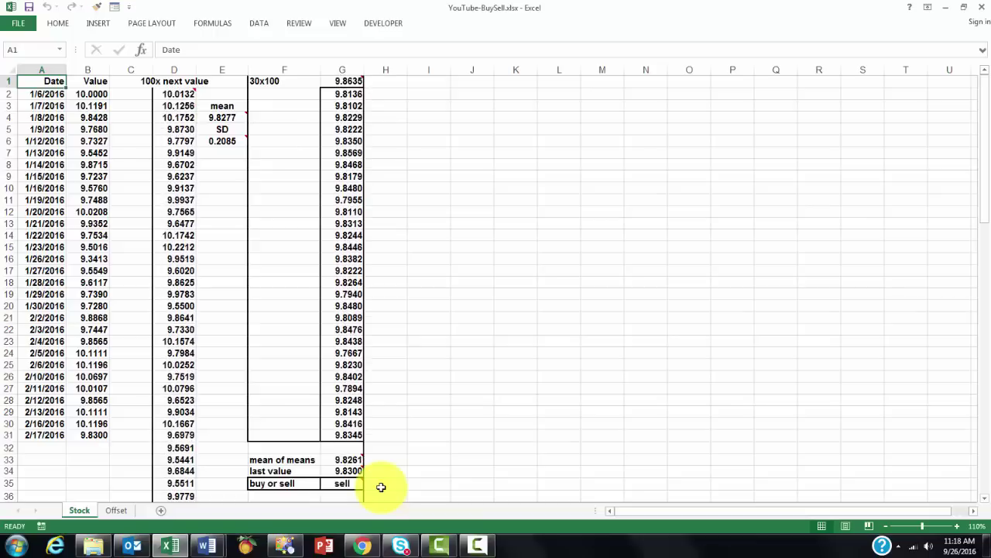
pyautogui.press('F9')
pyautogui.press('F9')
pyautogui.press('F9')
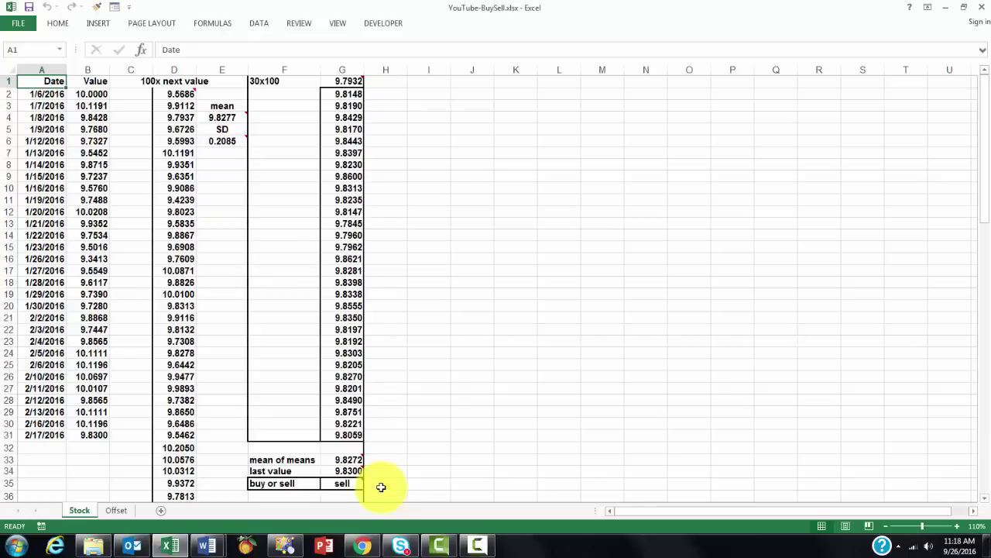
pyautogui.click(88, 448)
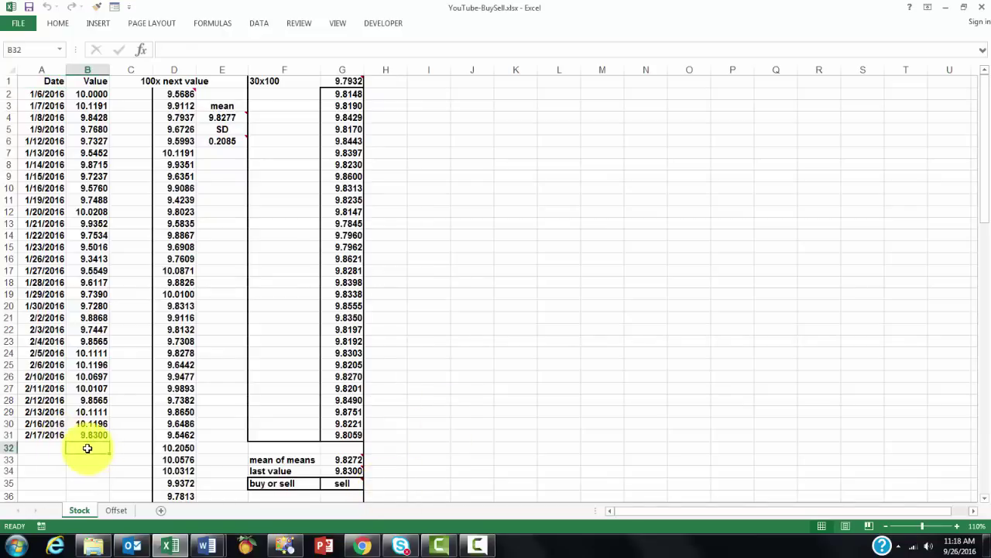
pyautogui.write('12')
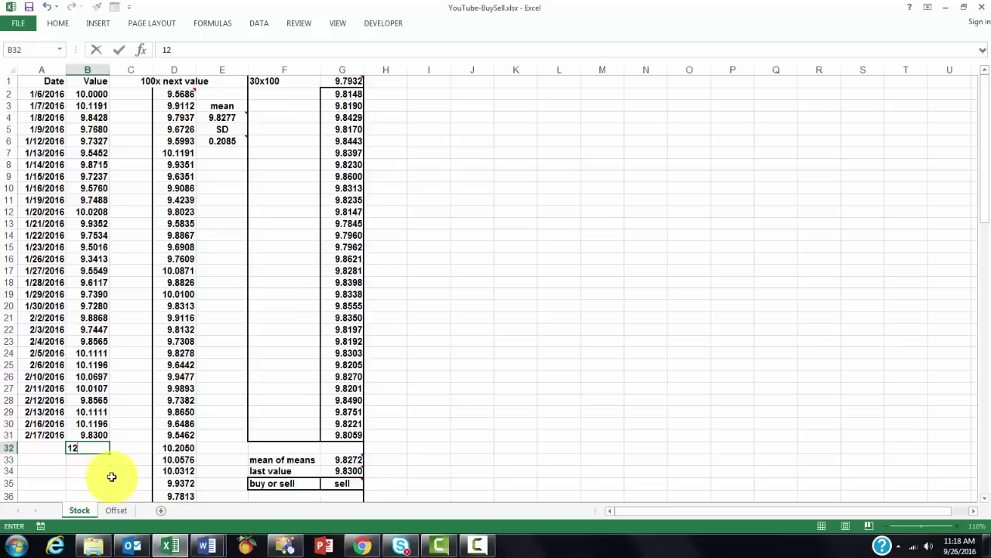
pyautogui.press('Return')
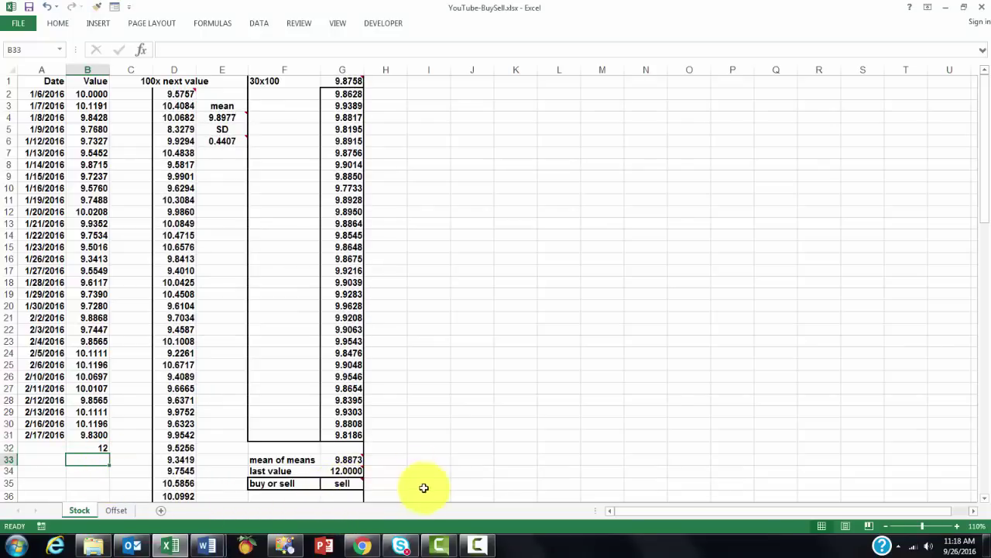
pyautogui.moveTo(332, 483)
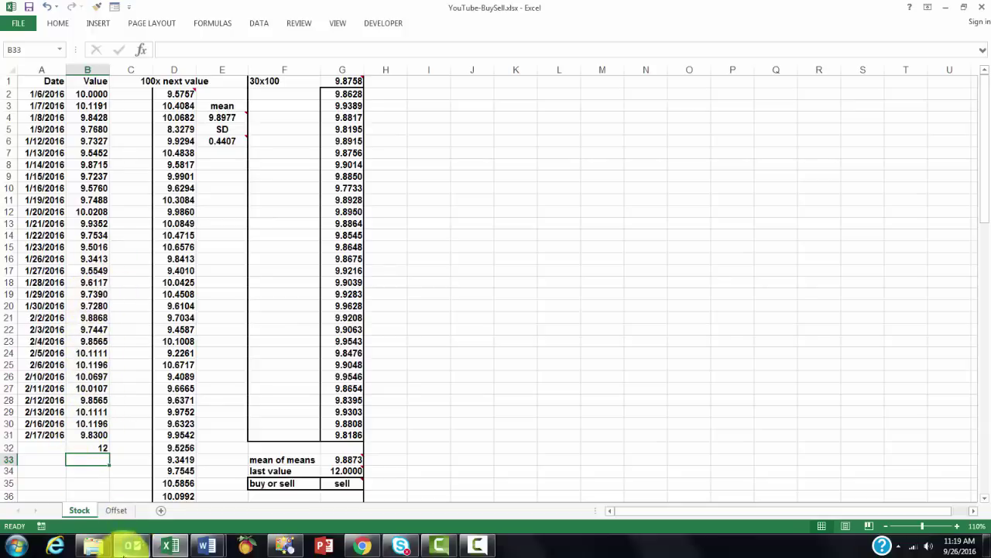
# On the Offset sheet, check the last-values counts 30, 25 and 20 in E1, J1 and O1.
pyautogui.click(118, 509)
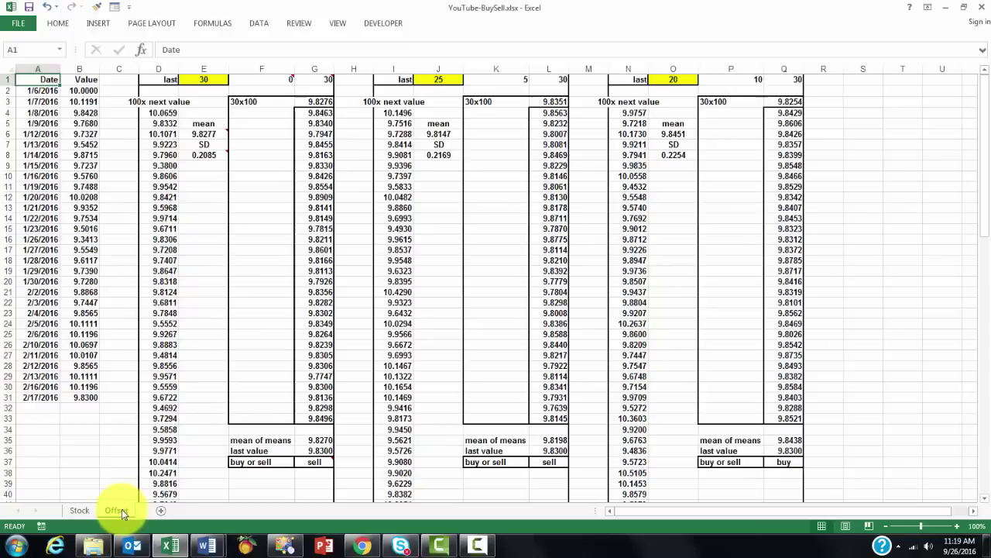
pyautogui.click(206, 81)
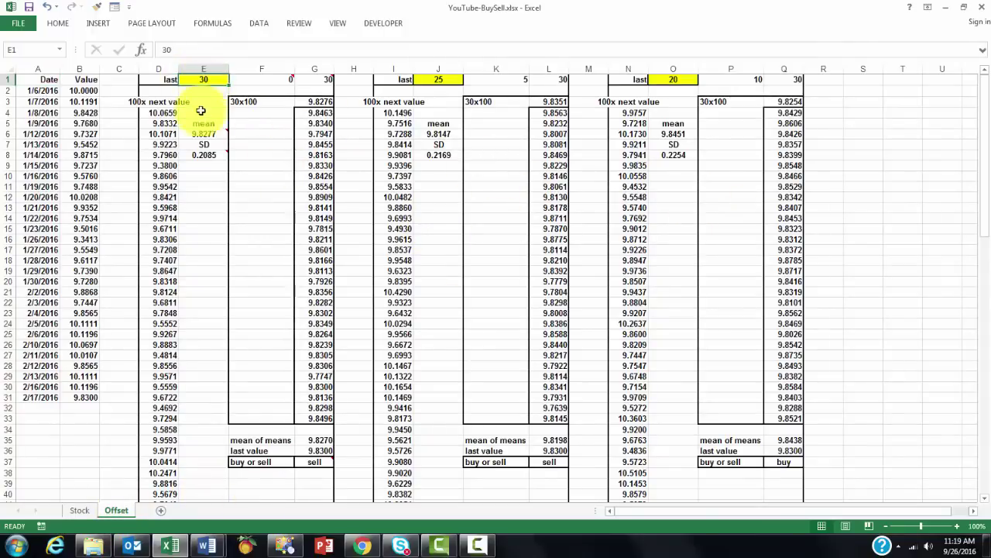
pyautogui.click(439, 82)
pyautogui.click(667, 81)
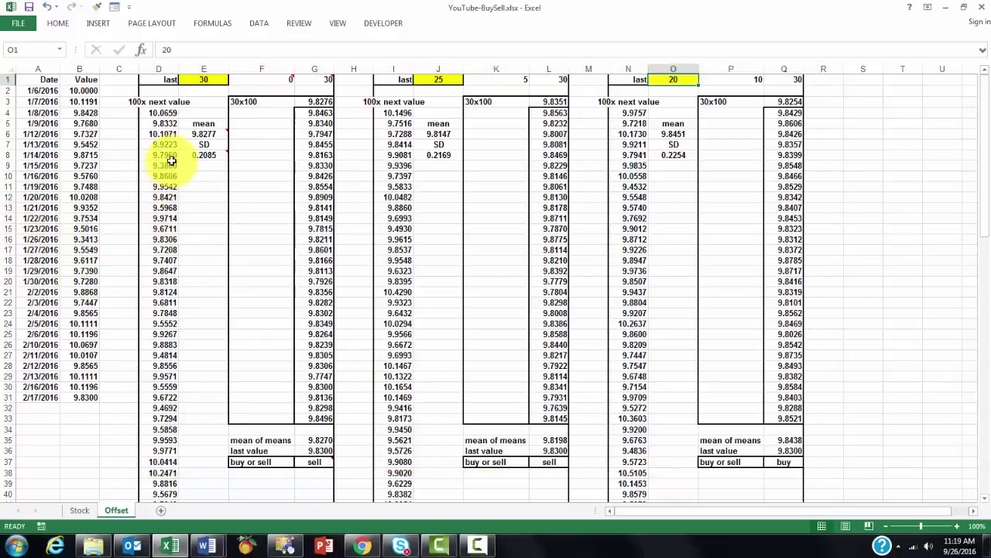
pyautogui.moveTo(203, 133)
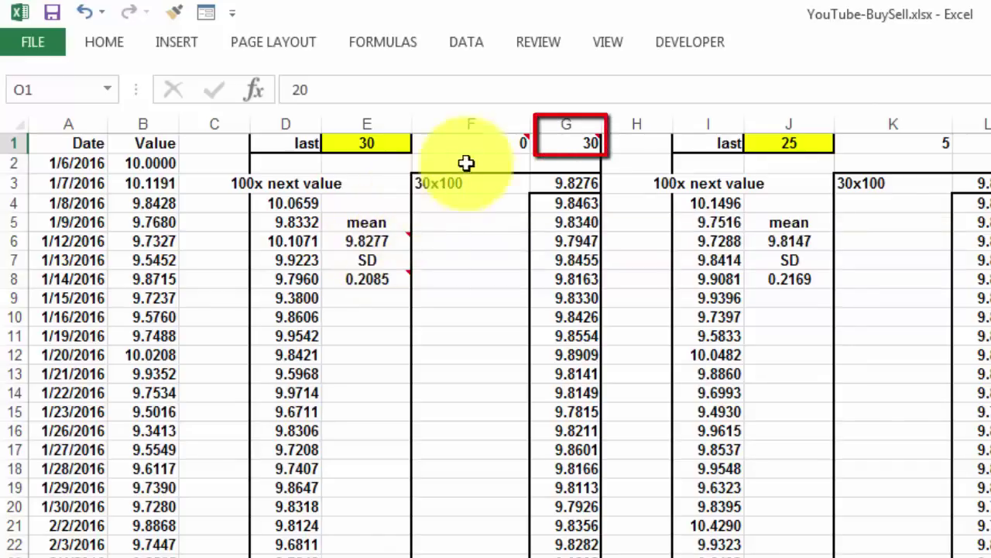
pyautogui.moveTo(489, 143)
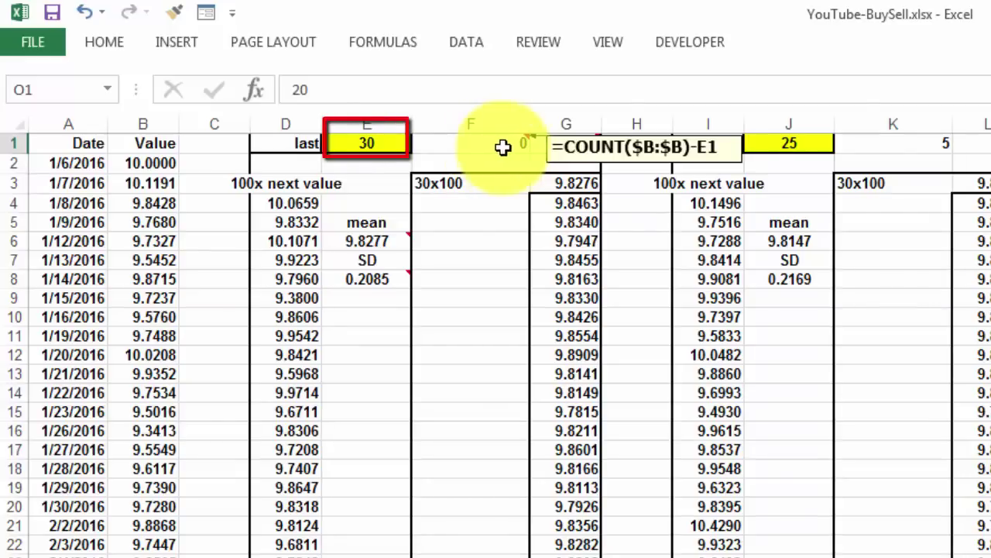
pyautogui.moveTo(585, 141)
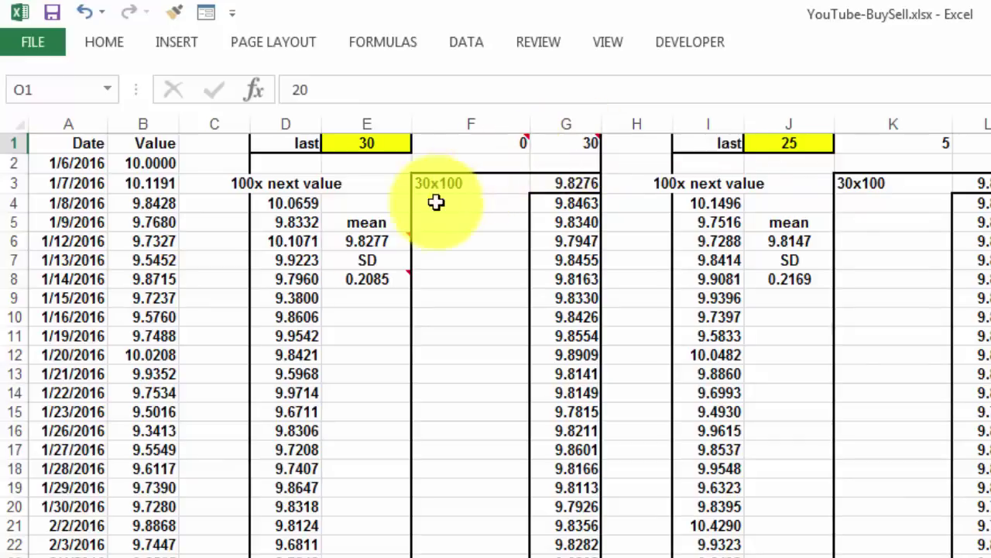
pyautogui.moveTo(375, 243)
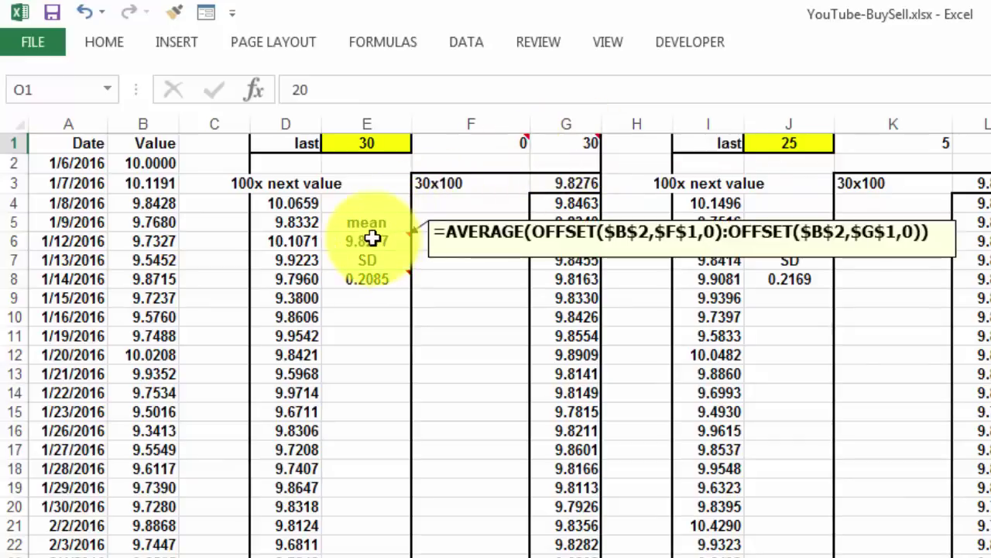
pyautogui.moveTo(375, 280)
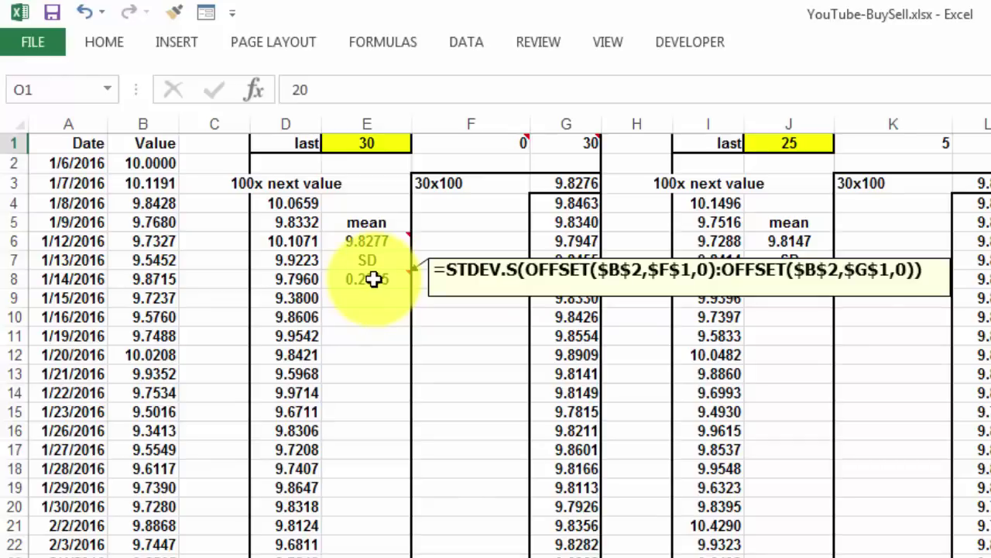
# Change the E1 last-values count to 10, giving mean 9.9829 and SD 0.1455.
pyautogui.click(361, 142)
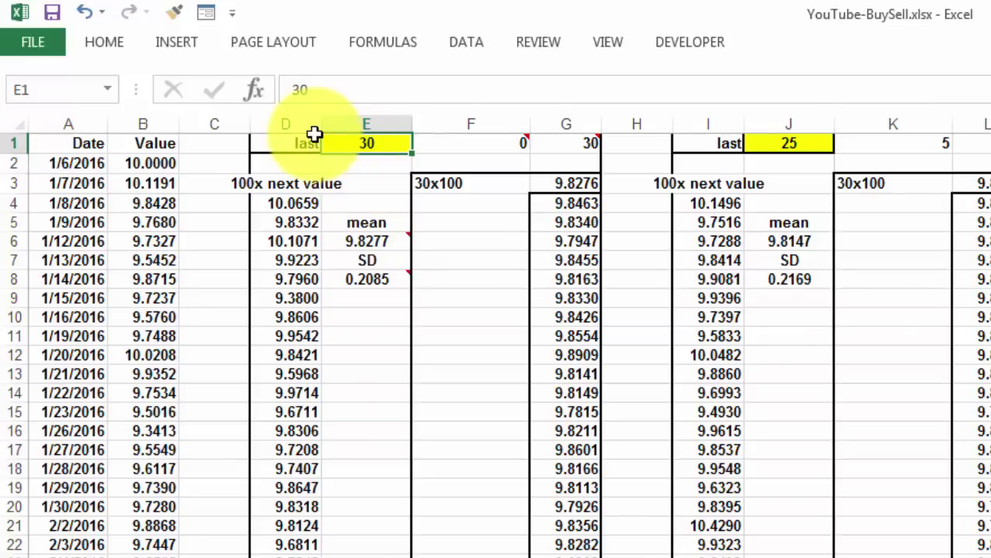
pyautogui.write('10')
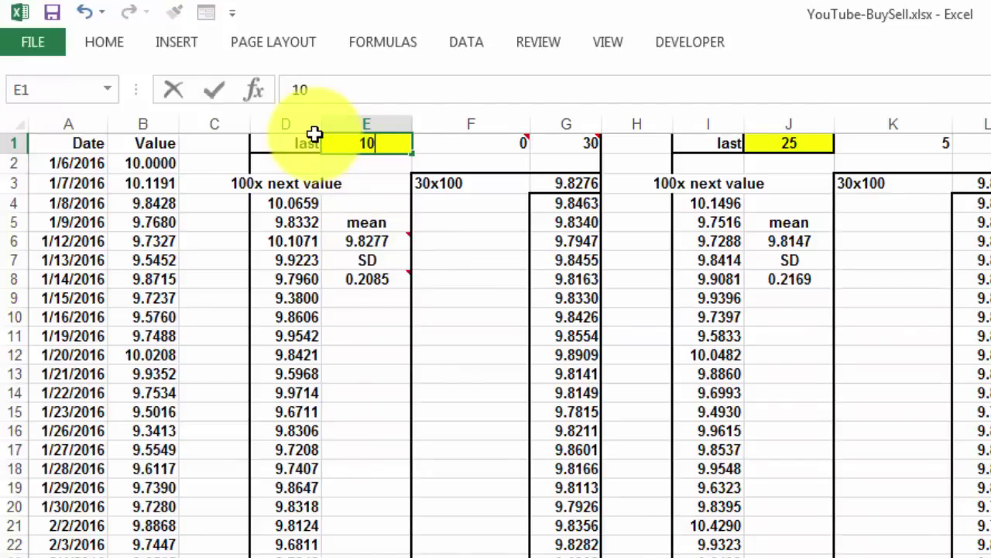
pyautogui.press('Return')
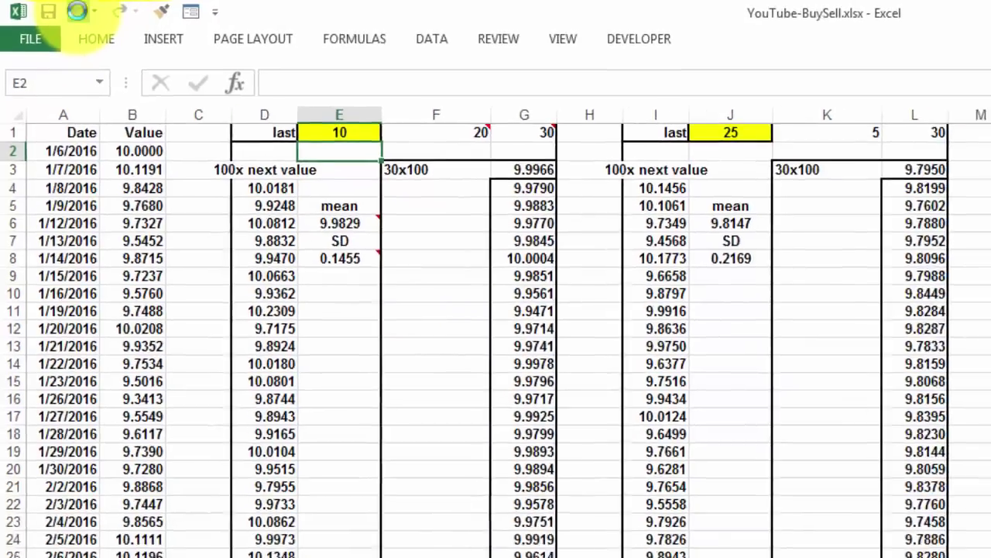
# Undo so E1 returns to 30, then check G37's IF formula comment.
pyautogui.click(87, 12)
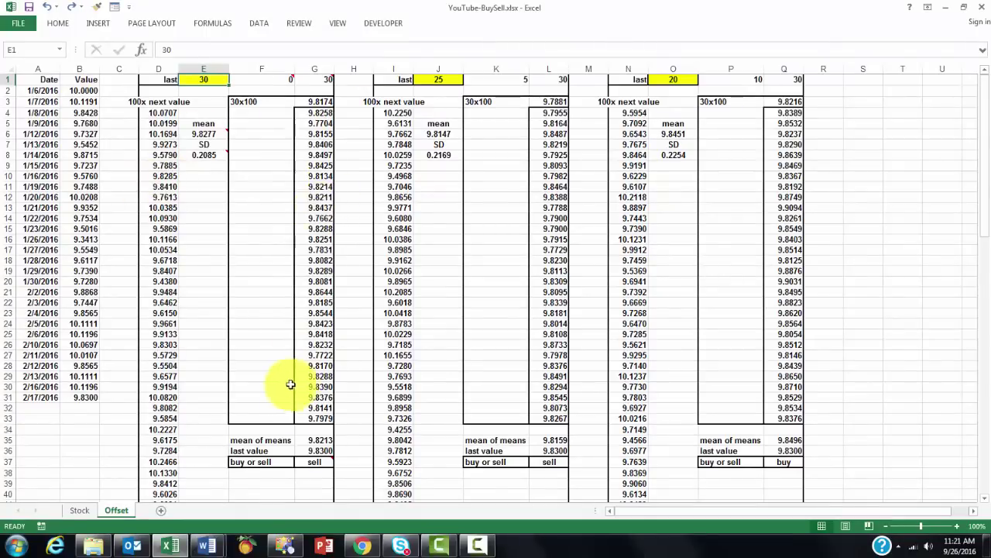
pyautogui.moveTo(314, 461)
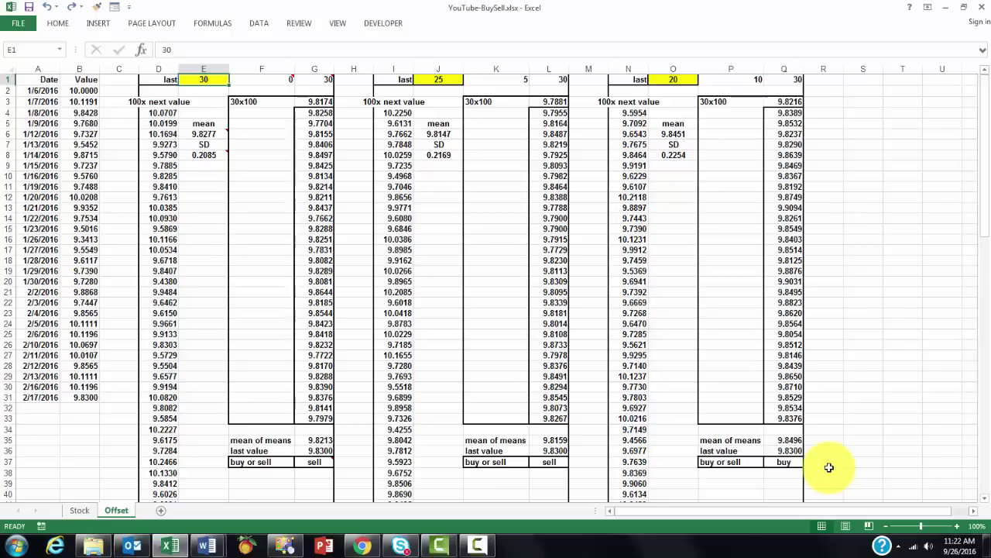
# Recalculate four times with F9 until the last-30 signal reads '-', last-25 'sell' and last-20 'buy'.
pyautogui.press('F9')
pyautogui.press('F9')
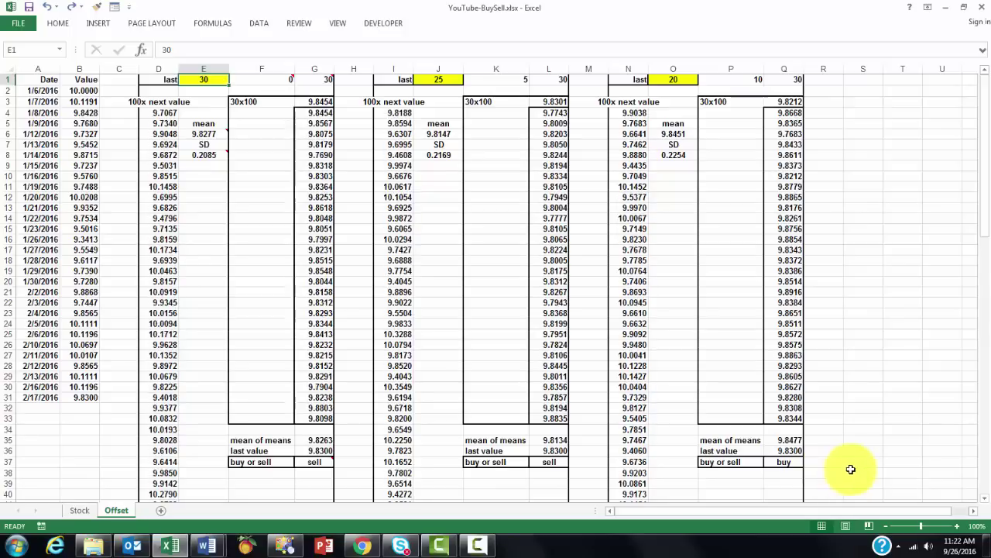
pyautogui.press('F9')
pyautogui.press('F9')
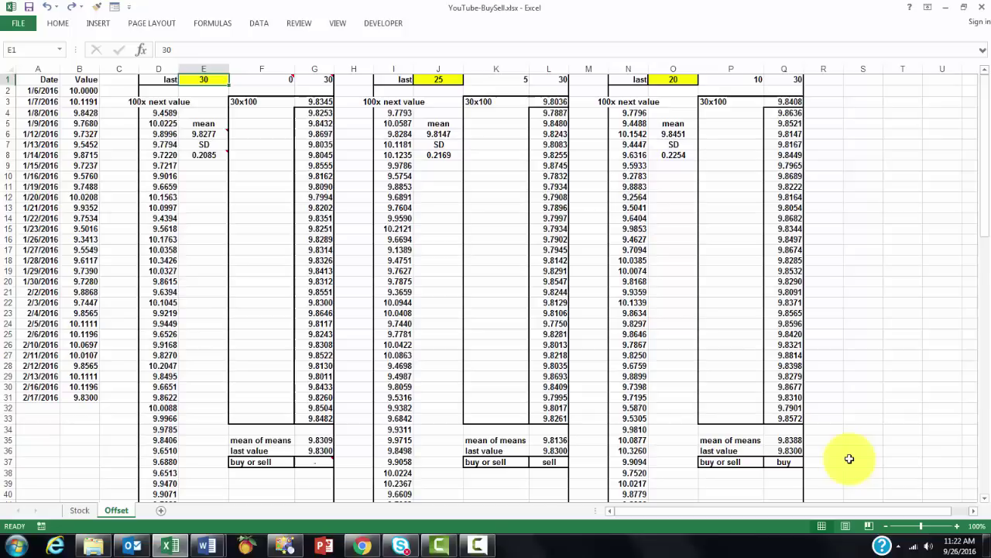
pyautogui.press('F9')
pyautogui.press('F9')
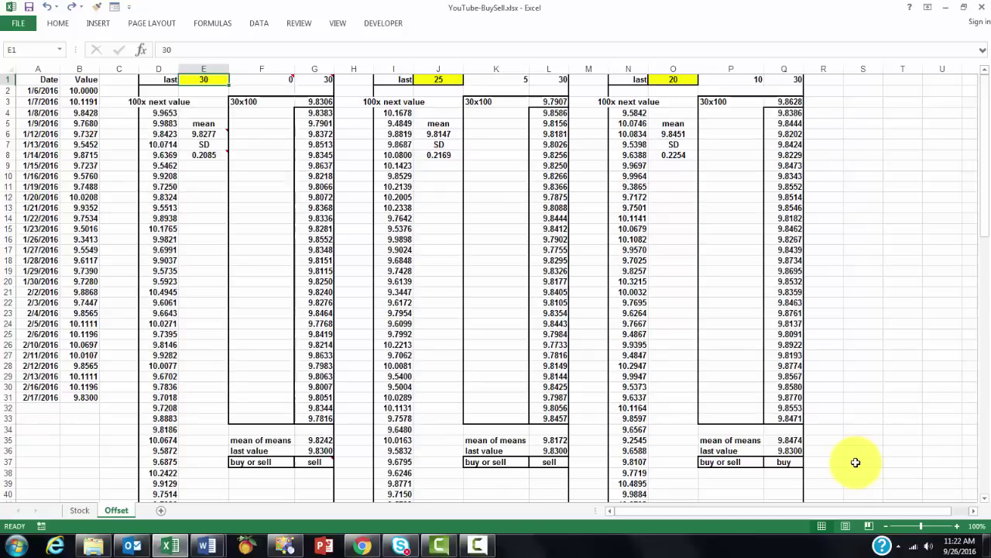
pyautogui.press('F9')
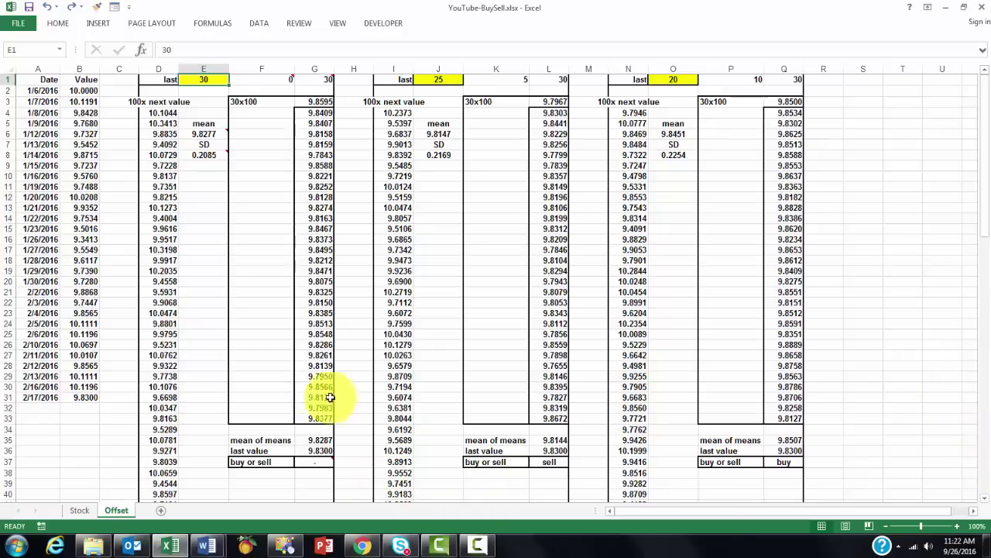
pyautogui.moveTo(311, 462)
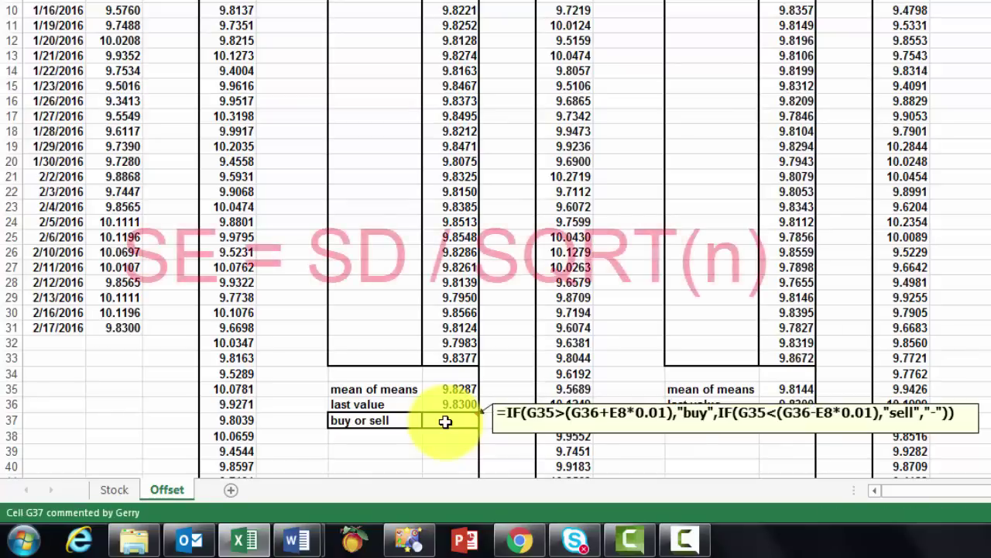
pyautogui.moveTo(277, 7)
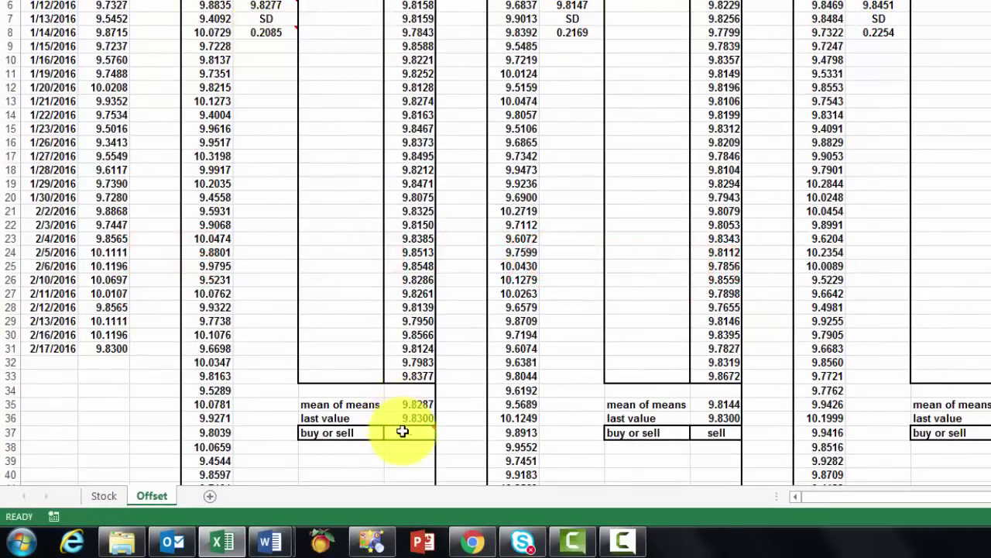
pyautogui.moveTo(404, 435)
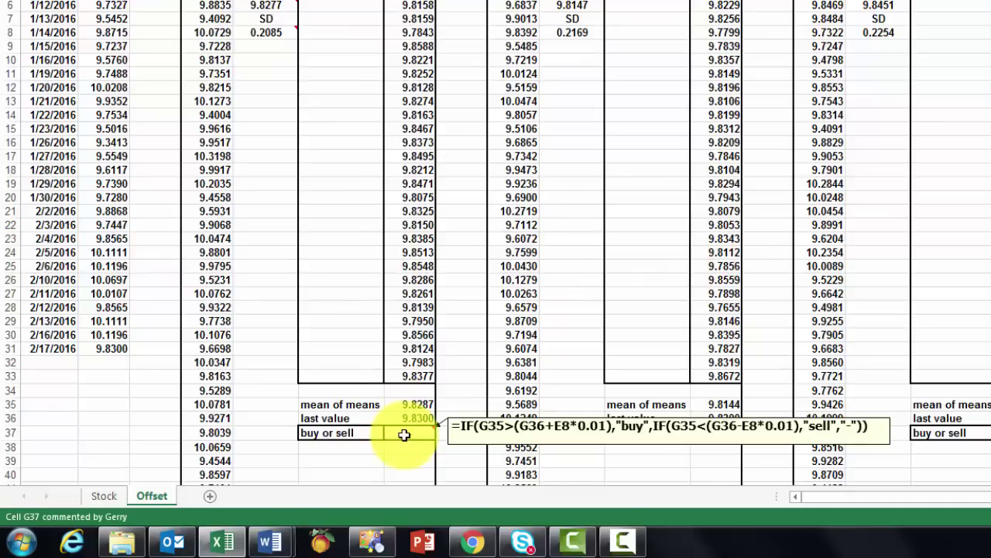